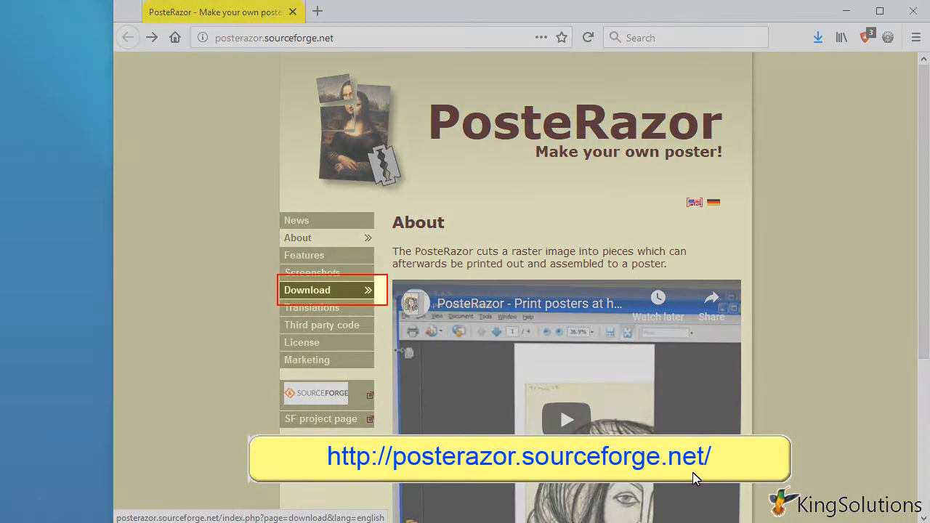
Download the zipped Windows version of PosteRazor from the site's download page, choosing to save the file
left_click(344, 290)
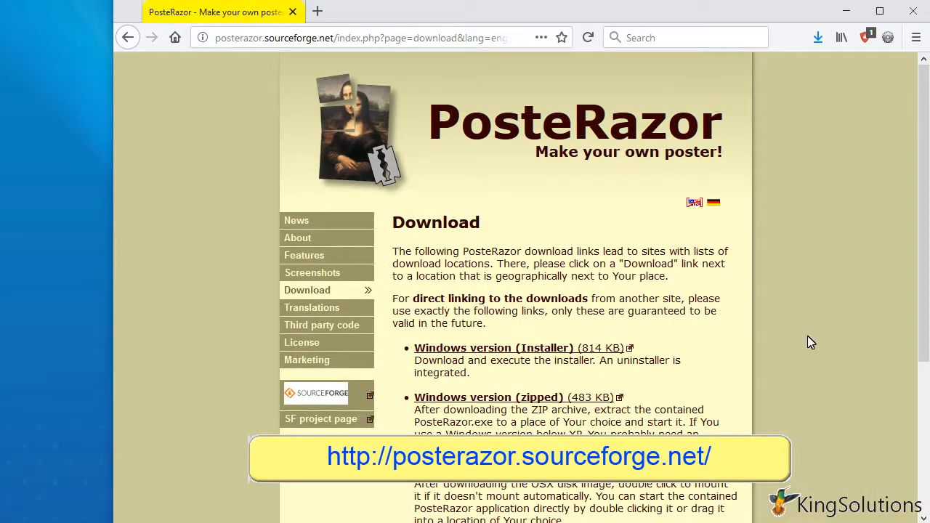
left_click(922, 449)
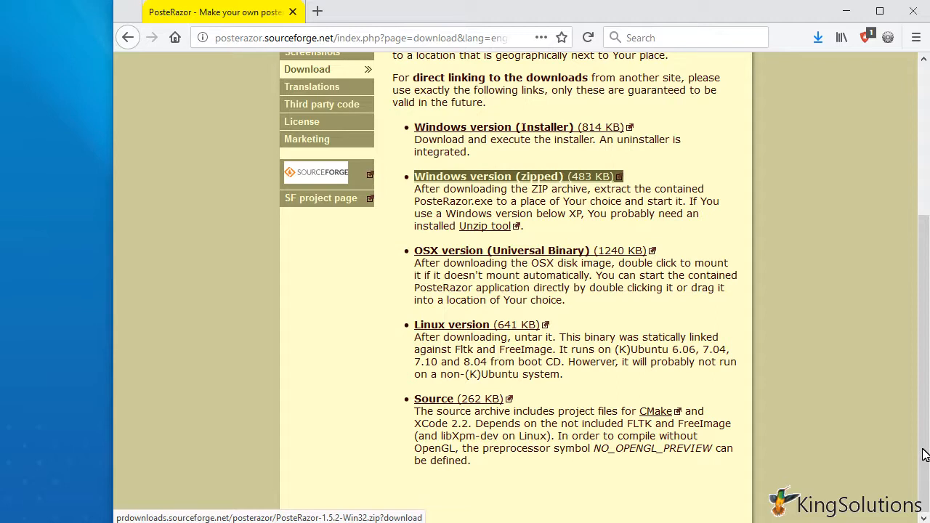
left_click(503, 178)
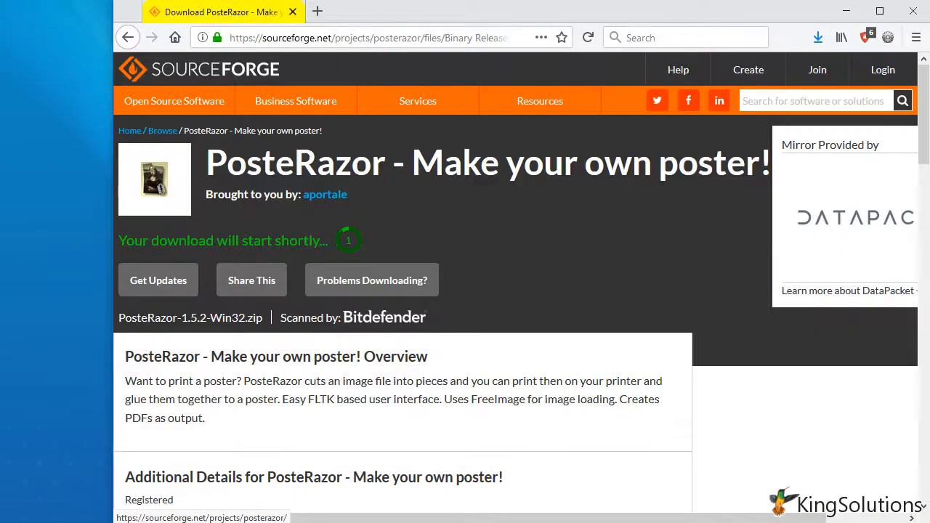
left_click(629, 362)
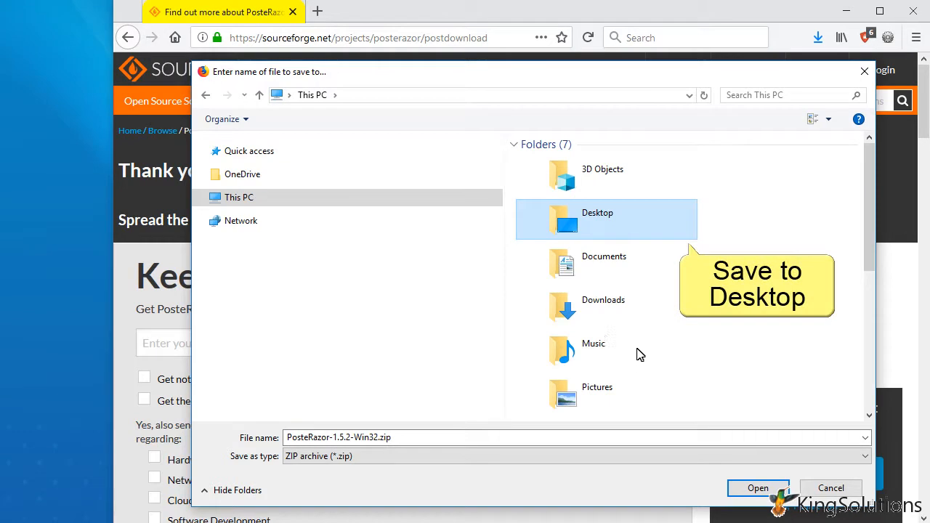
Save PosteRazor-1.5.2-Win32.zip in a new Desktop folder named PosteRazor
double_click(643, 223)
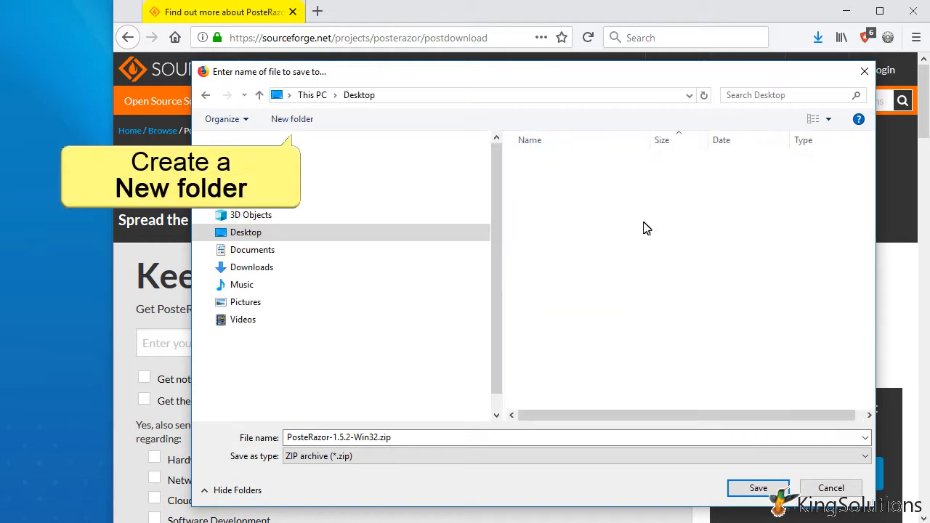
left_click(308, 119)
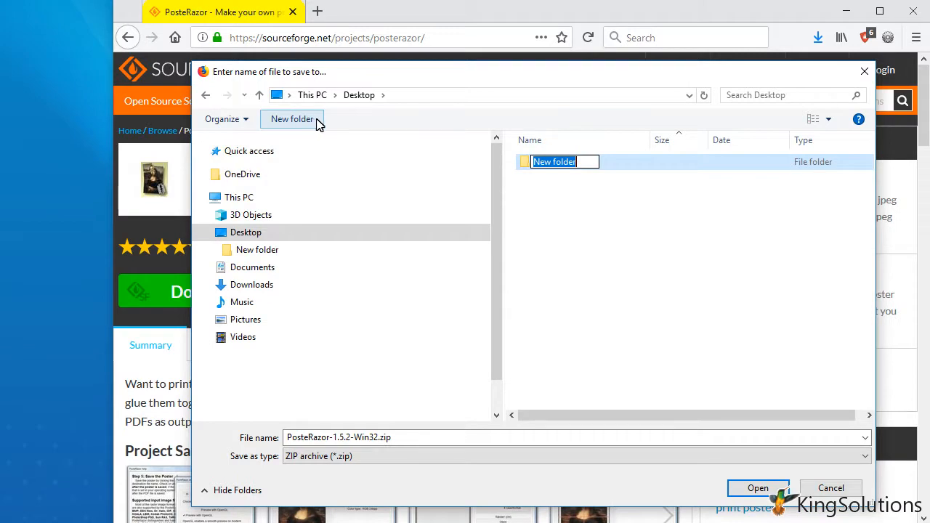
type("PosteRazor")
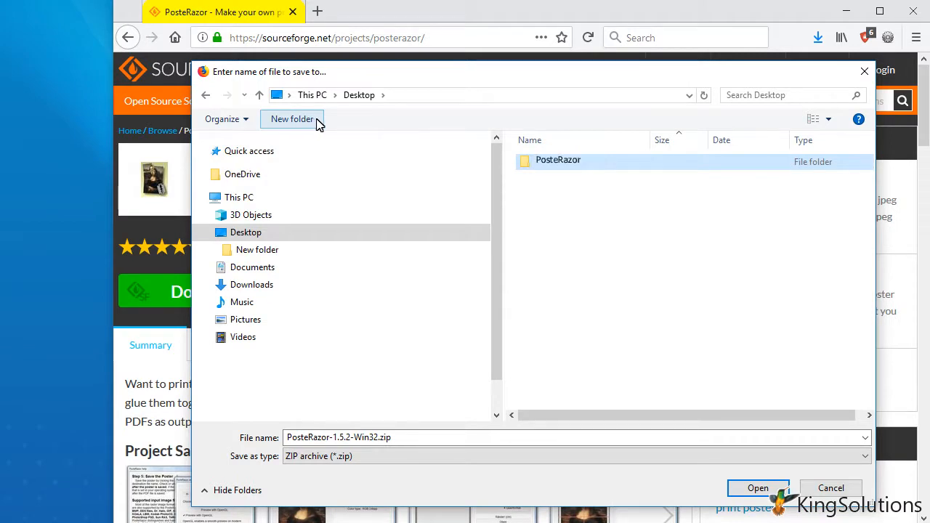
key("Return")
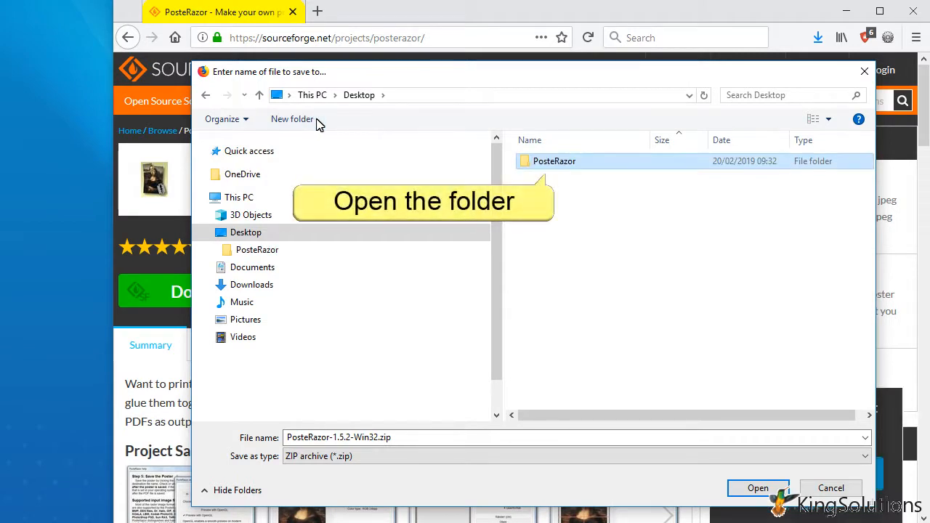
double_click(584, 161)
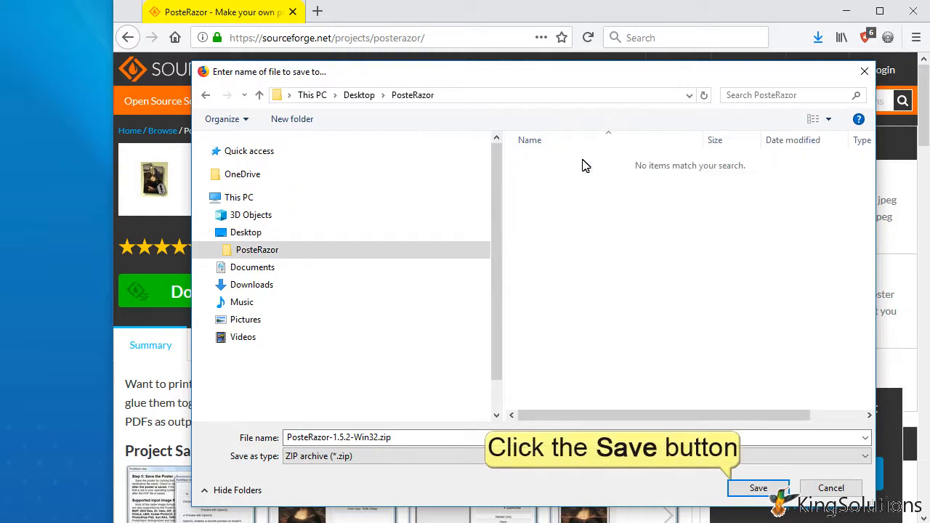
left_click(758, 488)
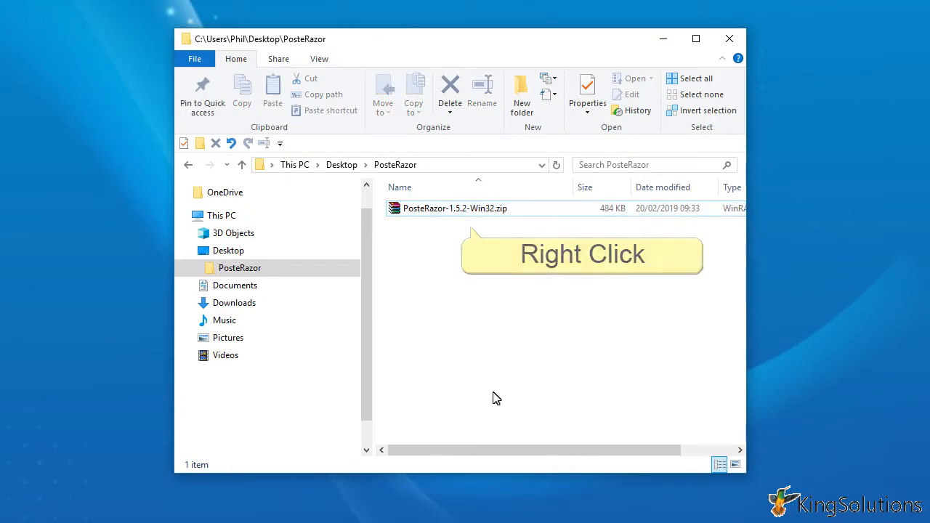
Extract PosteRazor-1.5.2-Win32.zip into its current folder with 7-Zip
right_click(438, 212)
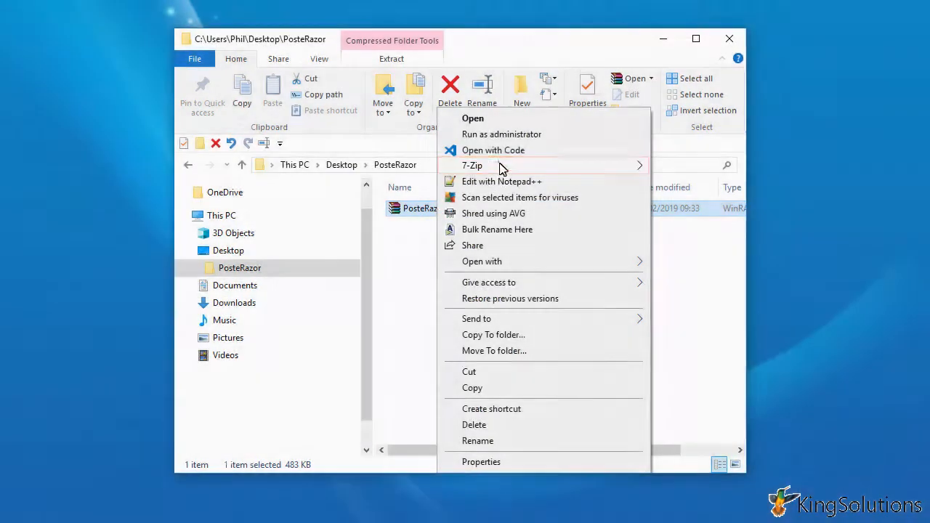
mouse_move(501, 168)
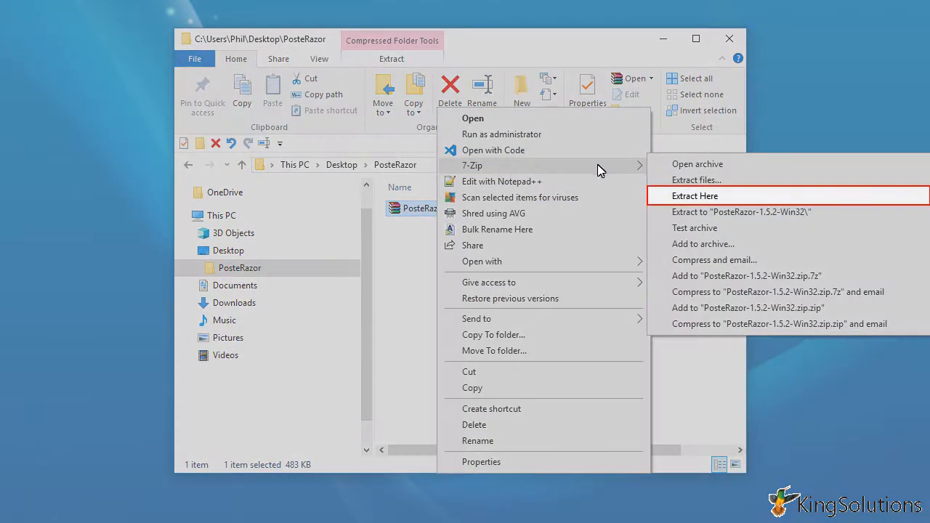
left_click(725, 198)
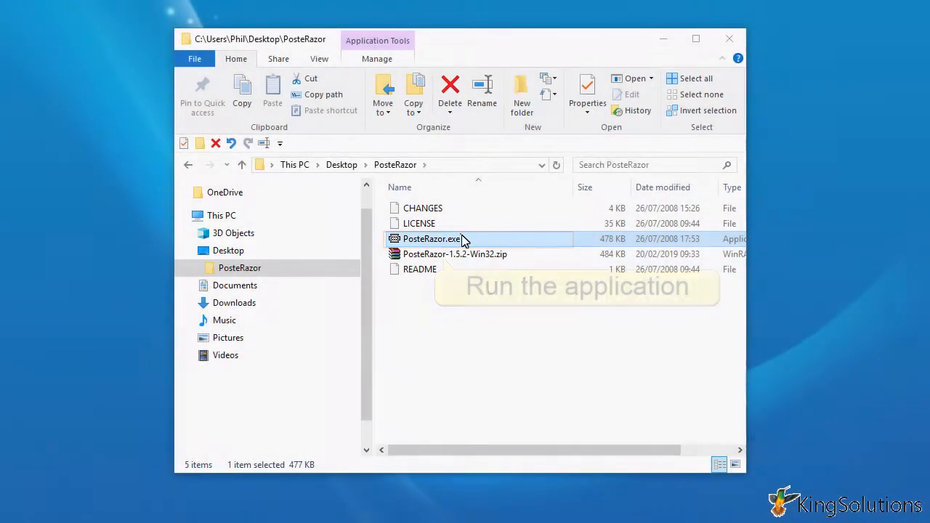
Run PosteRazor.exe and accept its settings with cm as the unit of length
double_click(433, 239)
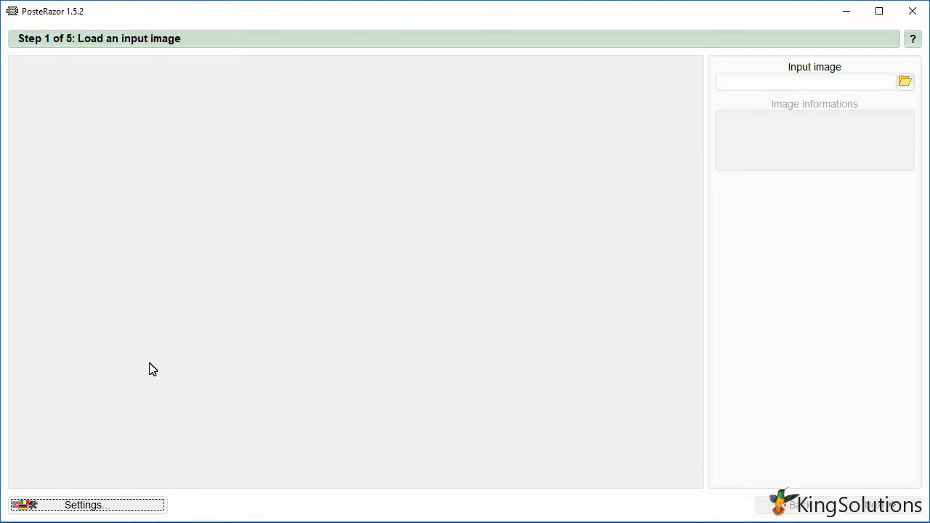
left_click(117, 507)
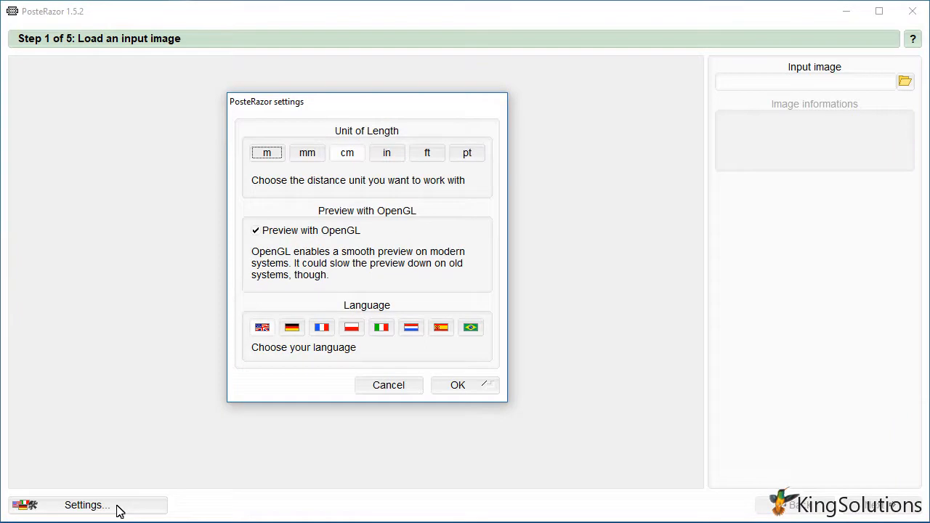
left_click(462, 385)
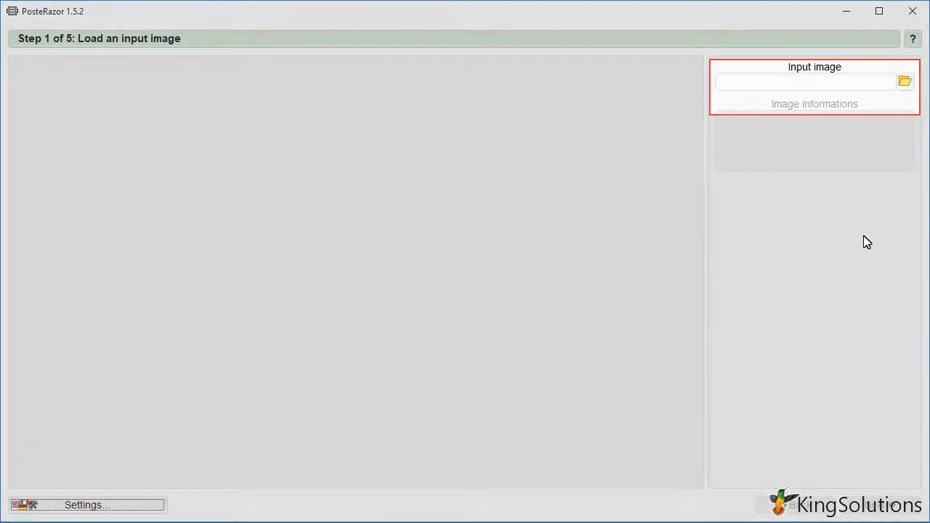
Load pic1.jpg from the Desktop as the input image
left_click(903, 81)
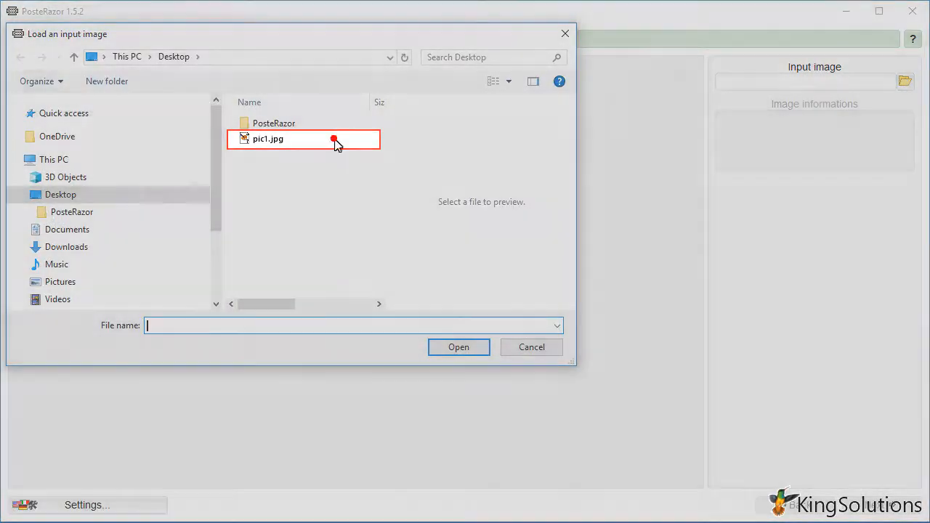
left_click(336, 142)
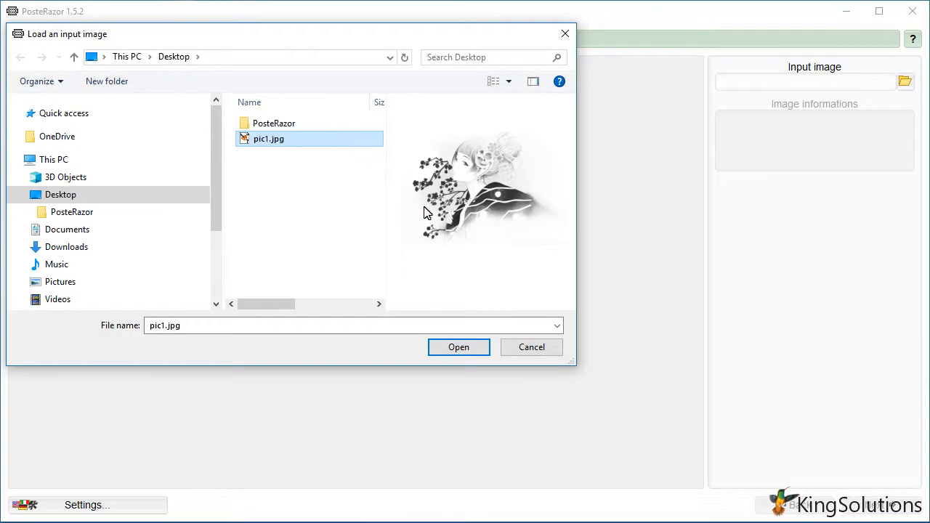
left_click(447, 347)
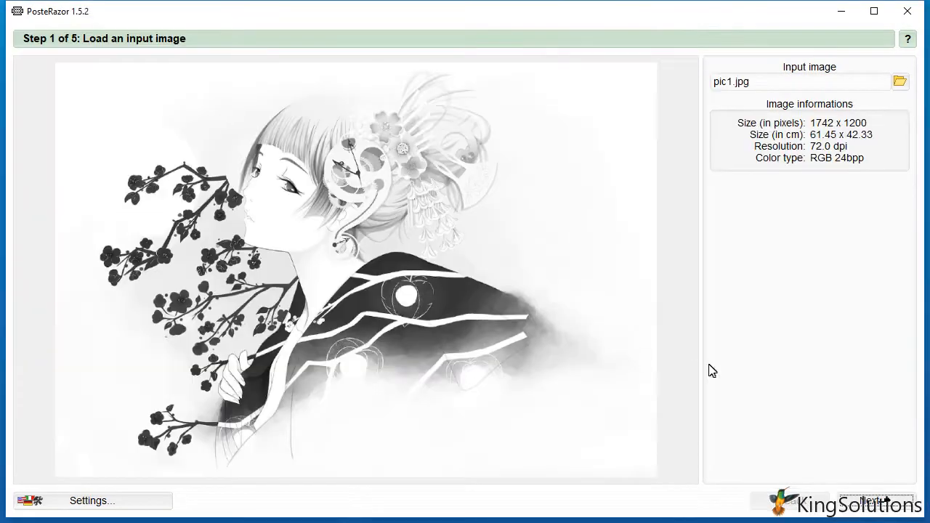
Accept DIN A4 landscape paper with 1 cm borders and a 1 cm bottom-right tile overlap
left_click(891, 501)
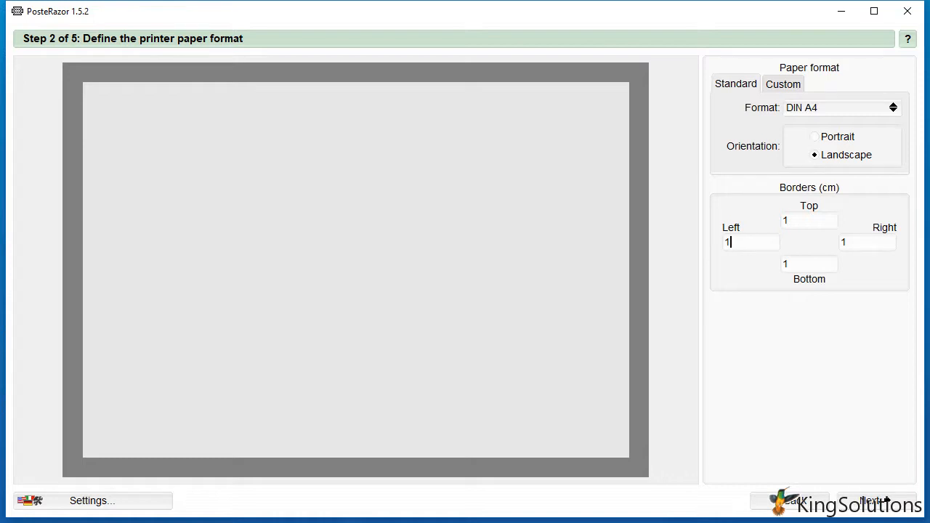
left_click(892, 507)
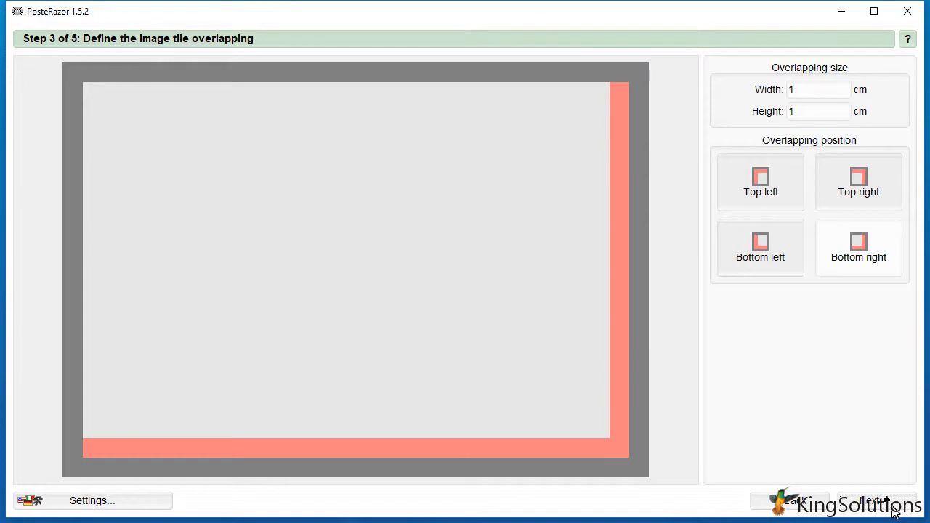
left_click(893, 511)
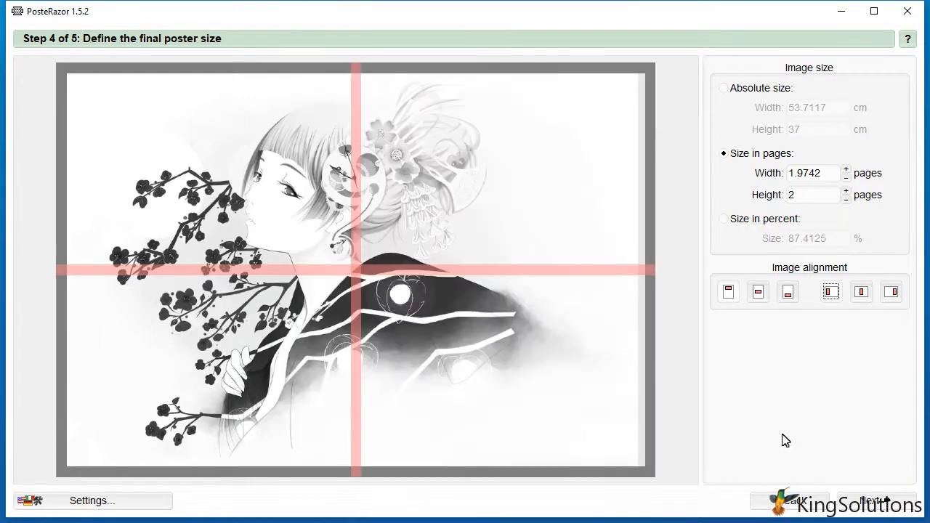
Centre the image vertically and horizontally on the poster and proceed to the saving stage
left_click(757, 291)
left_click(861, 292)
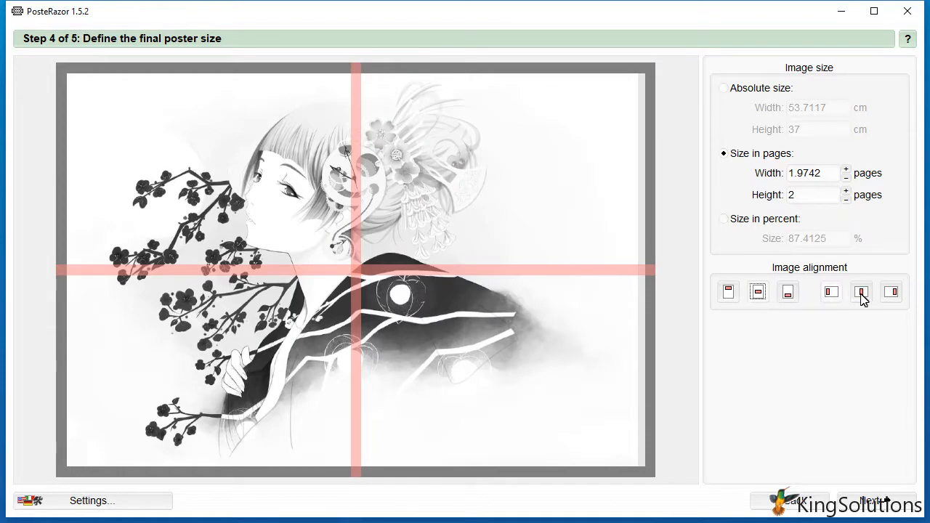
left_click(888, 505)
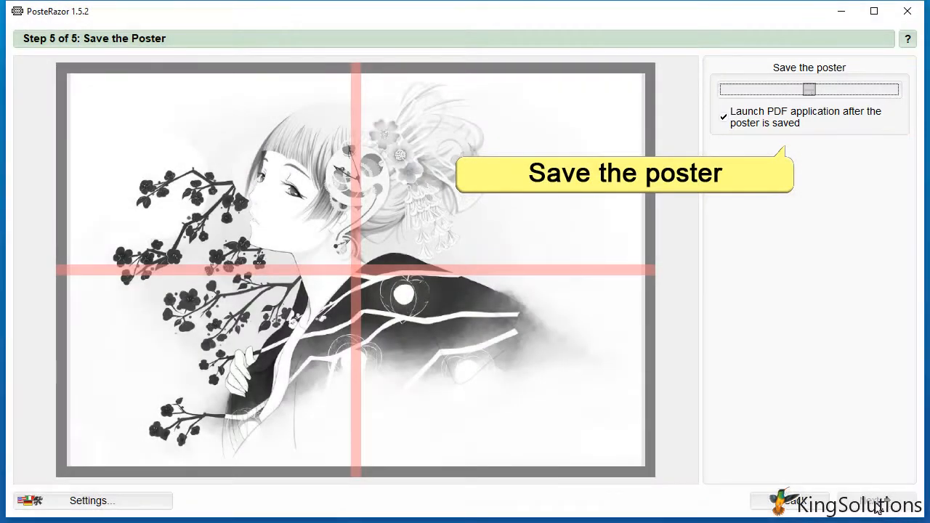
Save the poster to the Desktop as a PDF named pic1
left_click(811, 90)
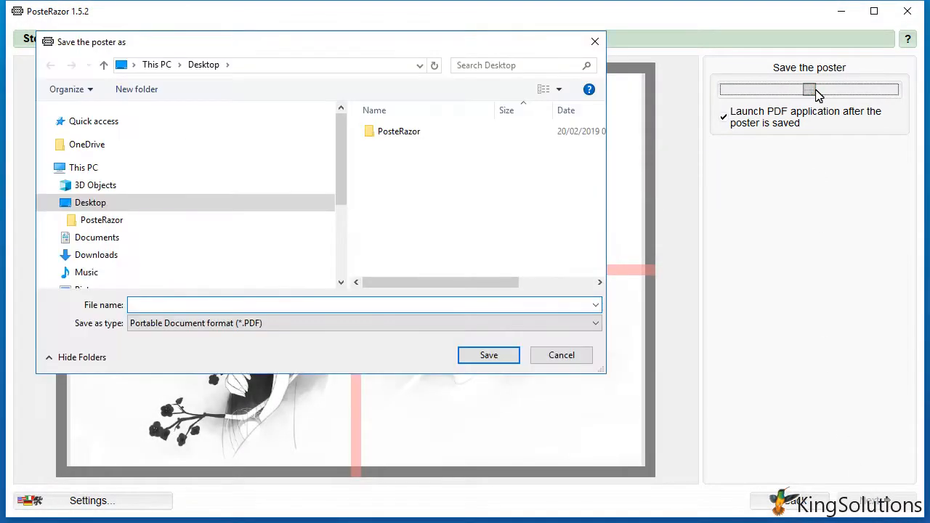
left_click(167, 304)
type("pic1")
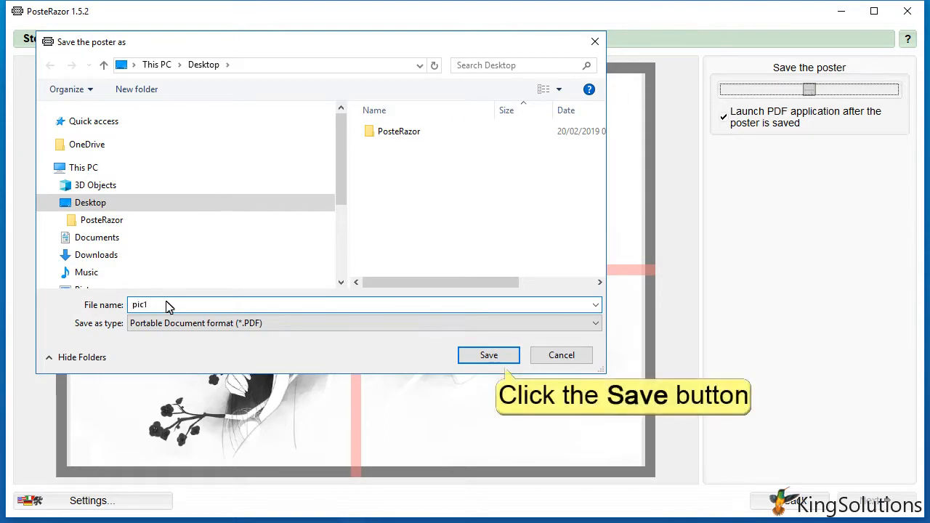
left_click(501, 353)
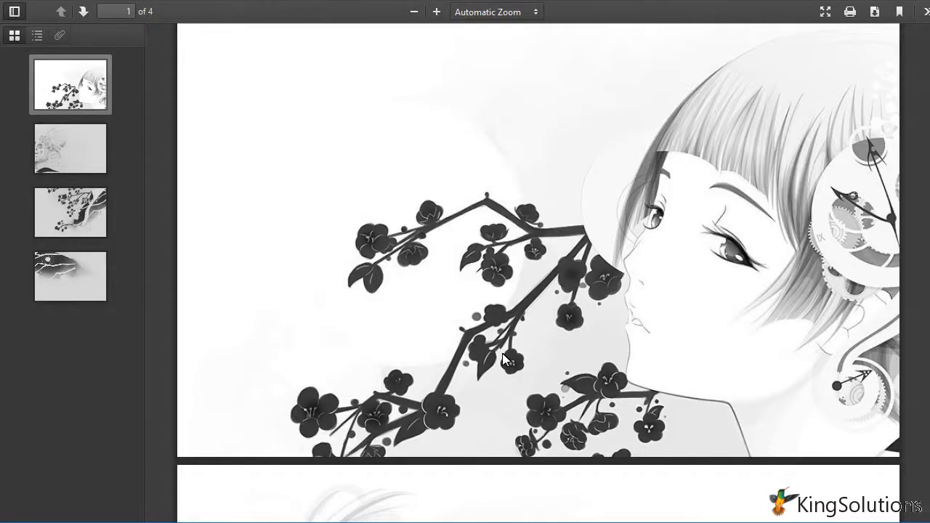
View page 3 of the poster PDF, then print one copy of all pages on the Xerox WorkCentre 3119 Series
left_click(70, 205)
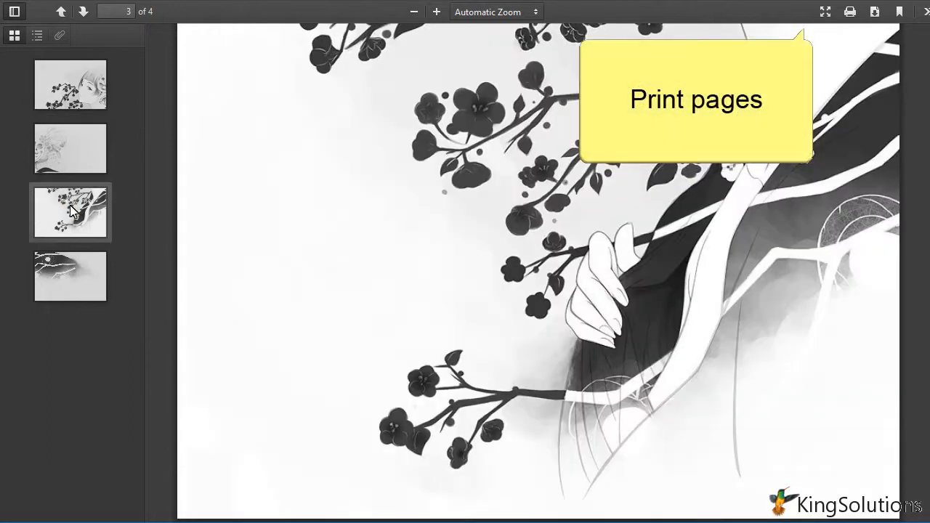
left_click(850, 11)
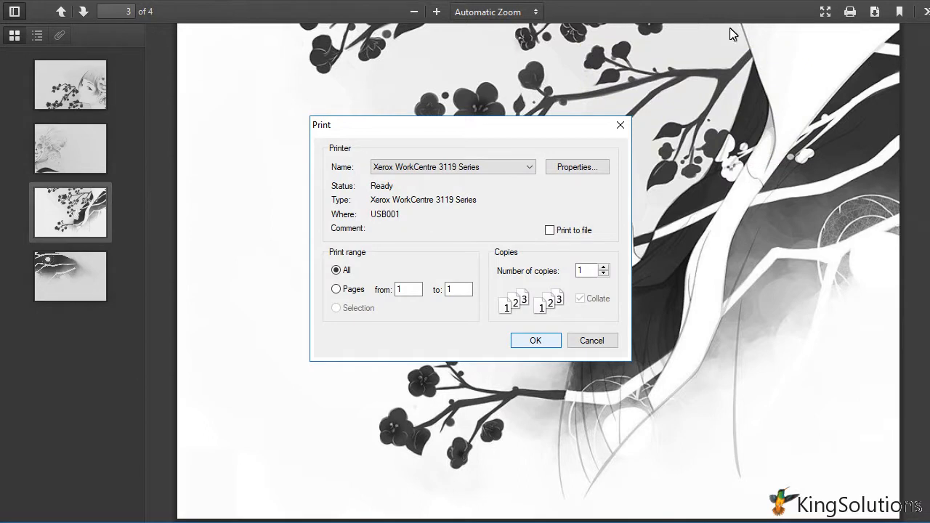
left_click(536, 341)
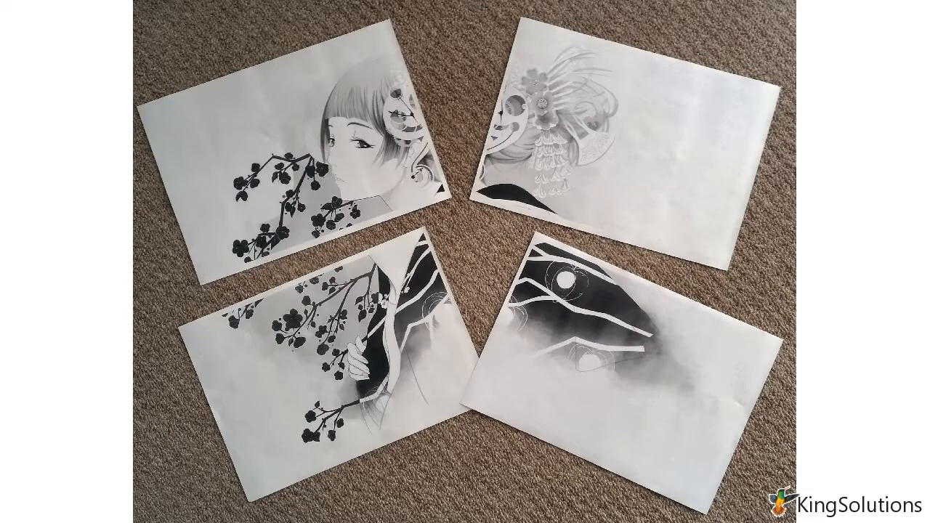